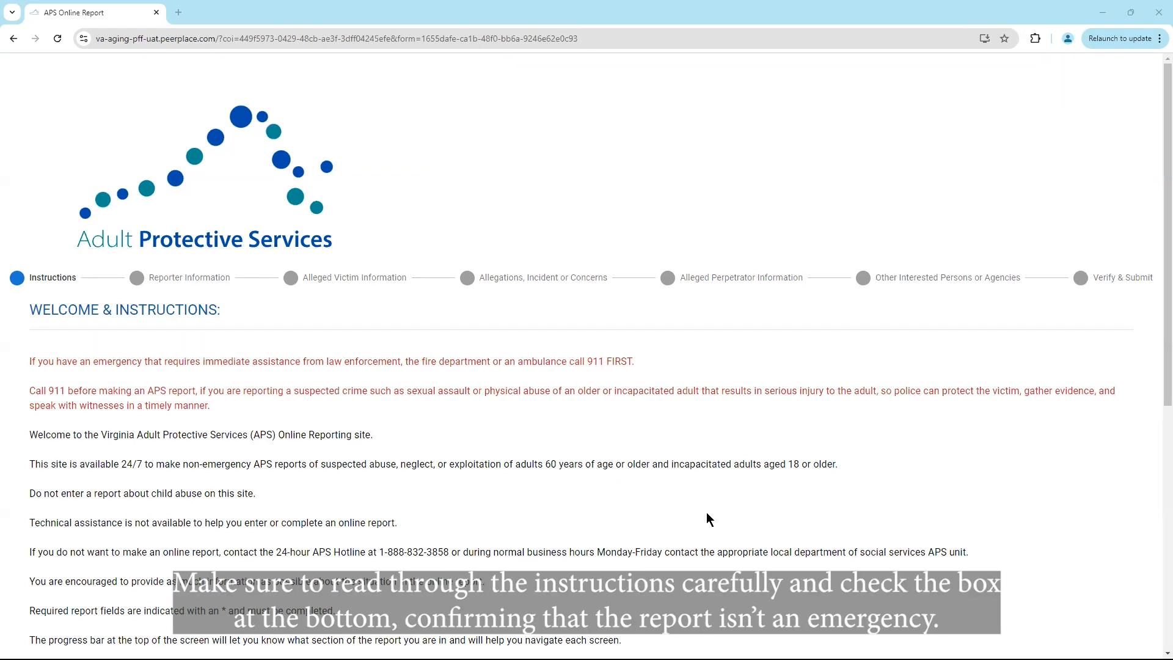
Step: Read the welcome instructions, confirm that the report is not an emergency, and continue to the Reporter Information section
{"action": "scroll", "coordinate": [707, 515], "scroll_direction": "down", "scroll_amount": 3}
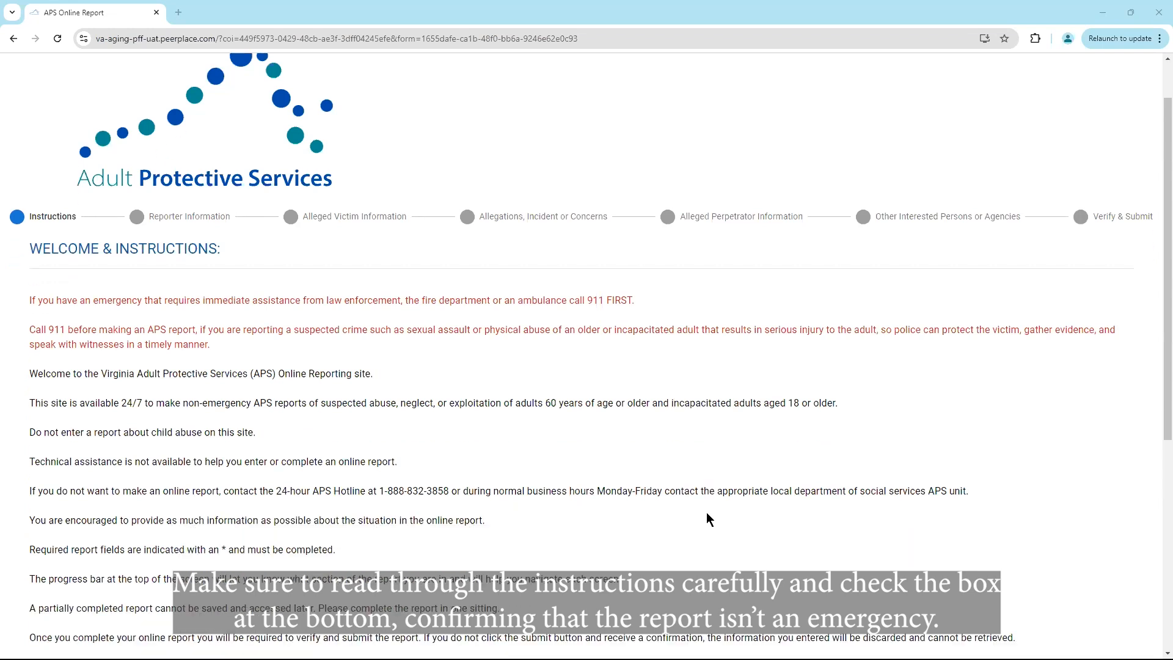
{"action": "scroll", "coordinate": [709, 517], "scroll_direction": "down", "scroll_amount": 4}
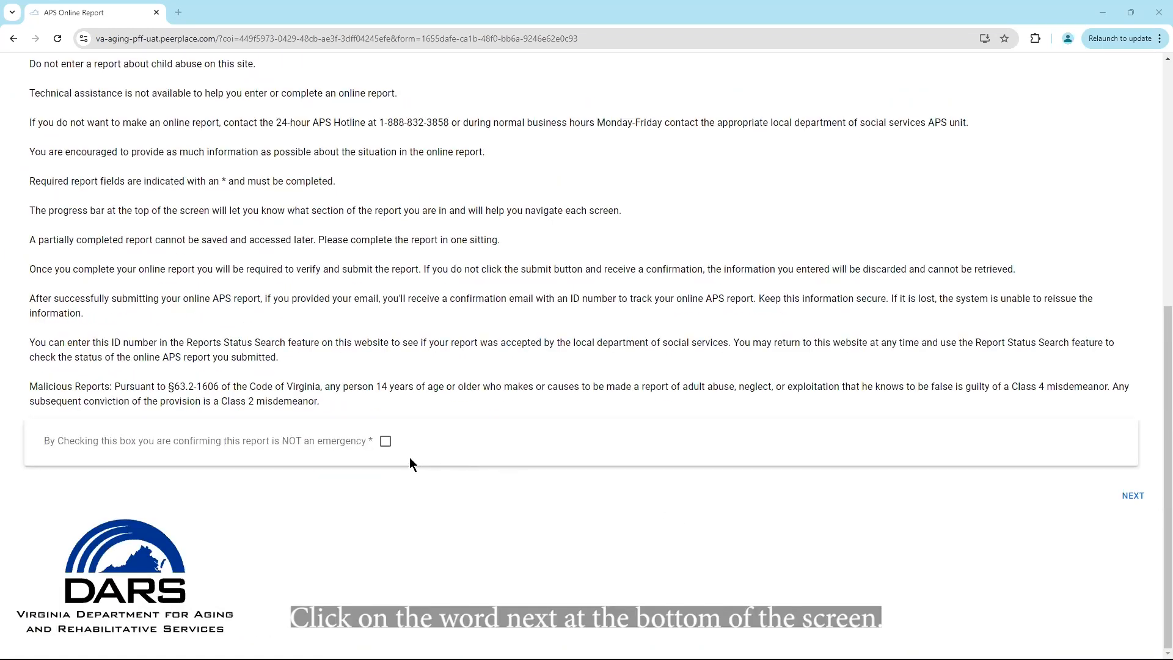
{"action": "left_click", "coordinate": [386, 445]}
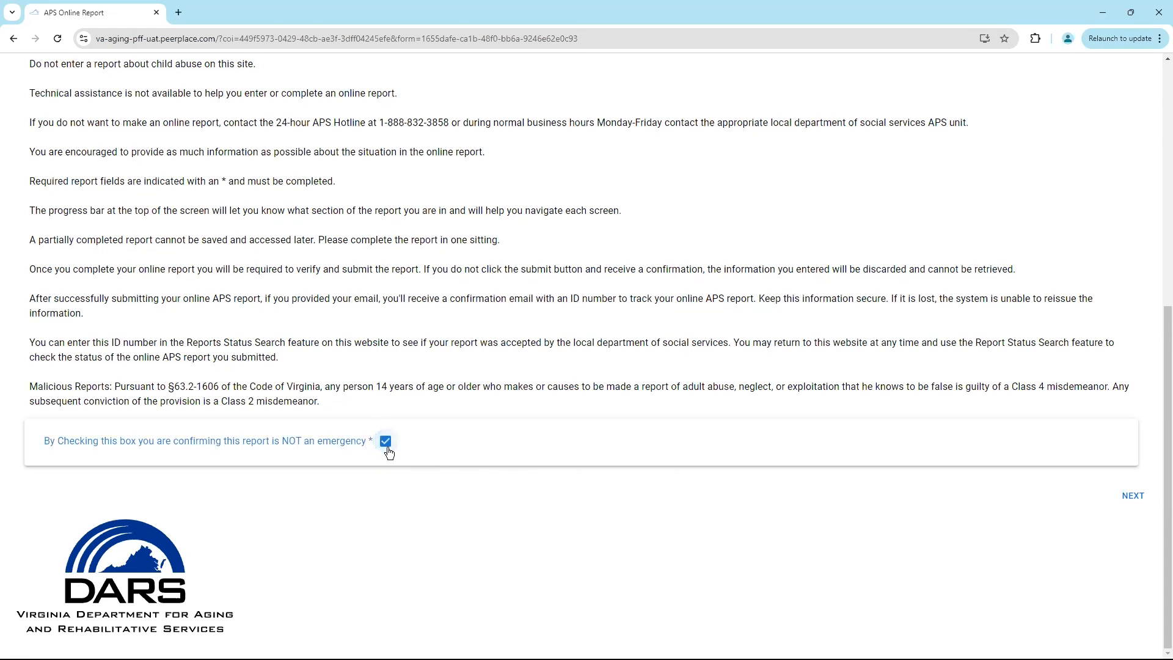
{"action": "left_click", "coordinate": [1126, 500]}
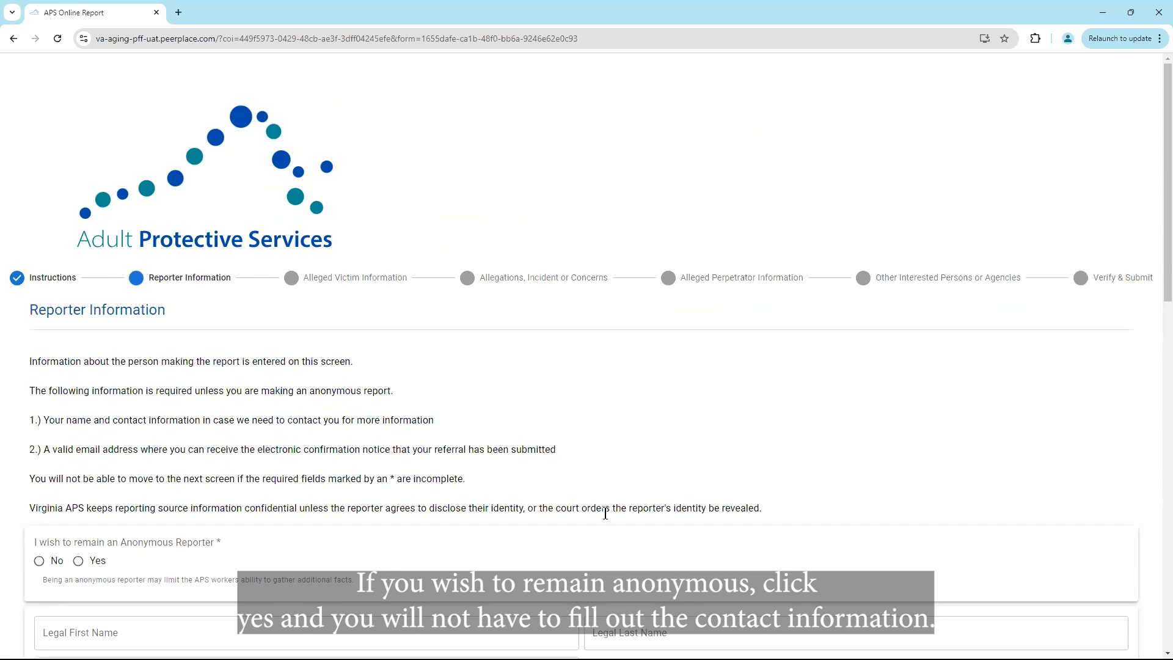
Step: Answer the anonymous reporter question and fill in the reporter's legal first and last name
{"action": "left_click", "coordinate": [93, 565]}
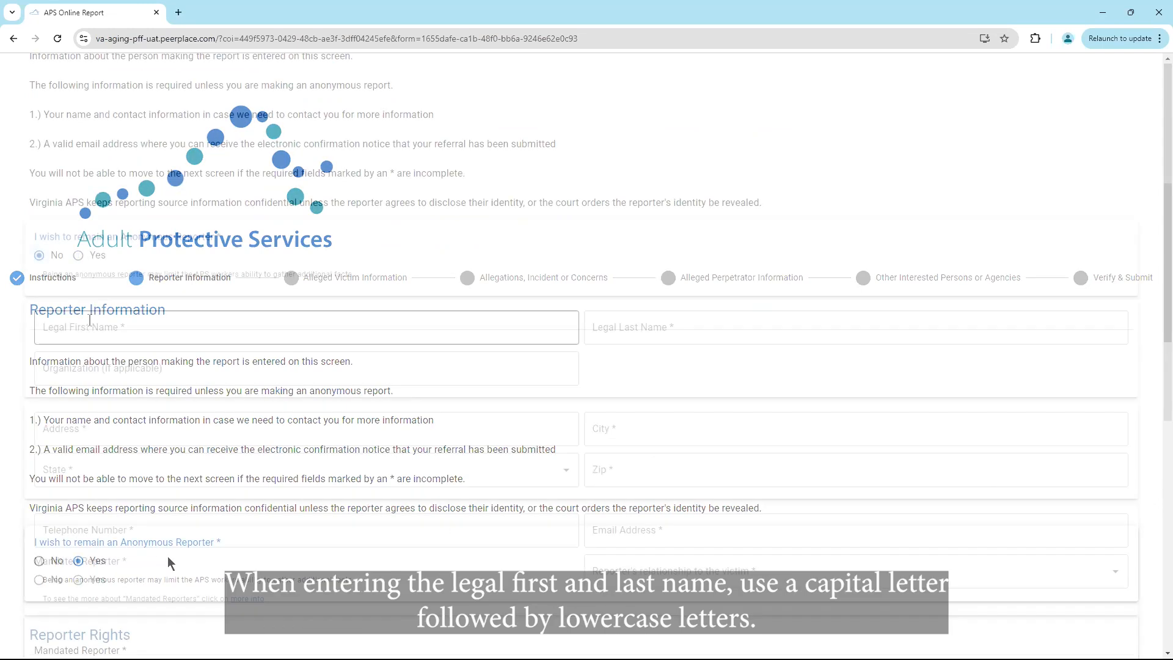
{"action": "left_click", "coordinate": [90, 324]}
{"action": "type", "text": "John"}
{"action": "key", "text": "Tab"}
{"action": "type", "text": "Smith"}
Step: Fill in the reporter's contact details, including the address, telephone number and email address
{"action": "left_click", "coordinate": [100, 428]}
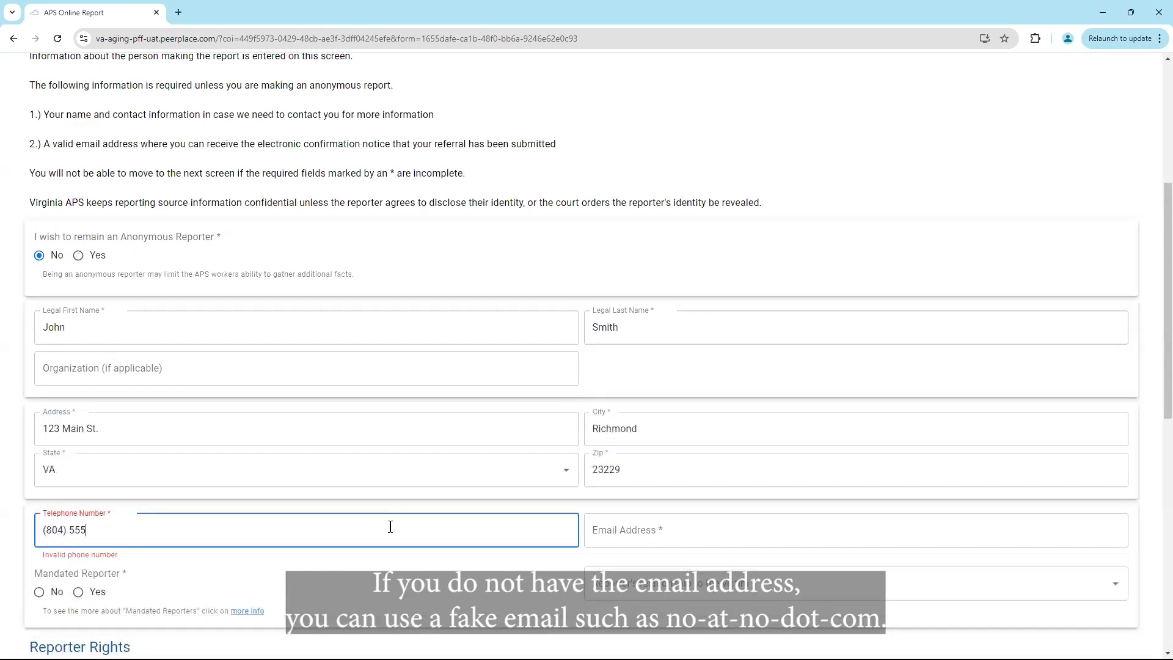
{"action": "type", "text": "1212"}
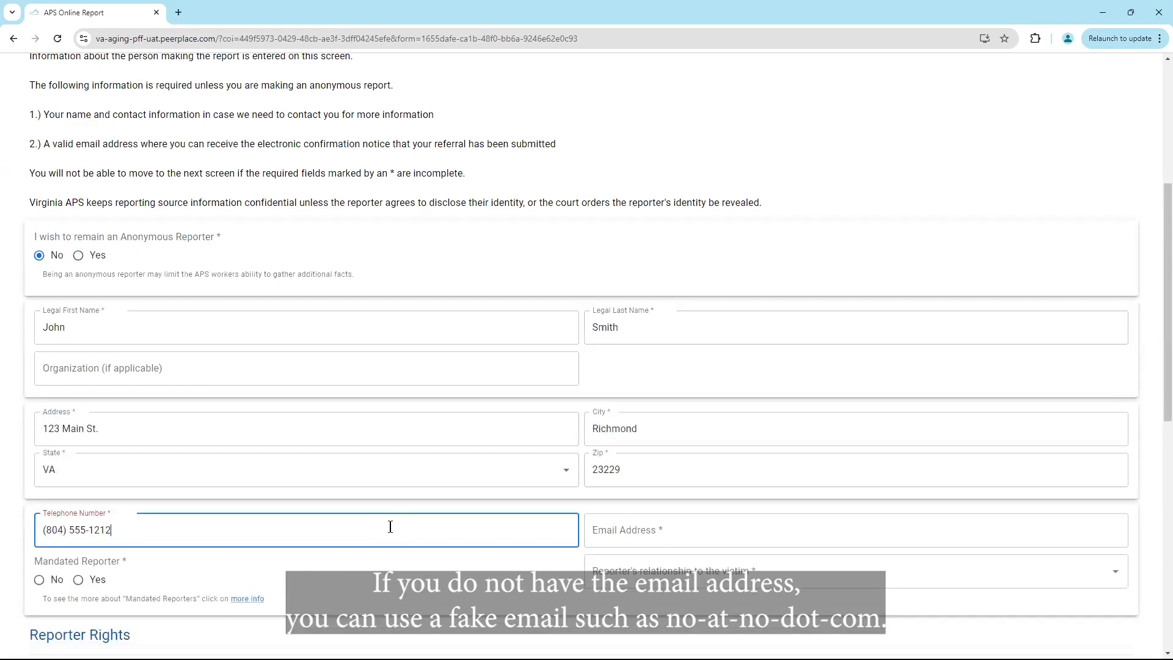
{"action": "left_click", "coordinate": [614, 529]}
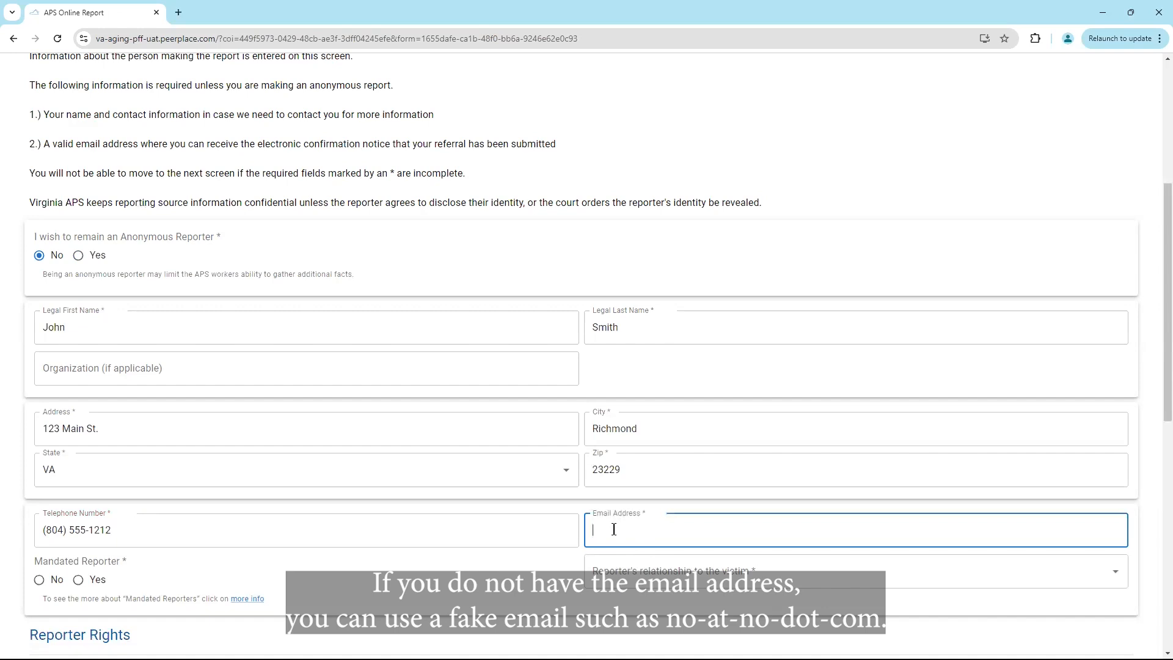
{"action": "type", "text": "no@no.c"}
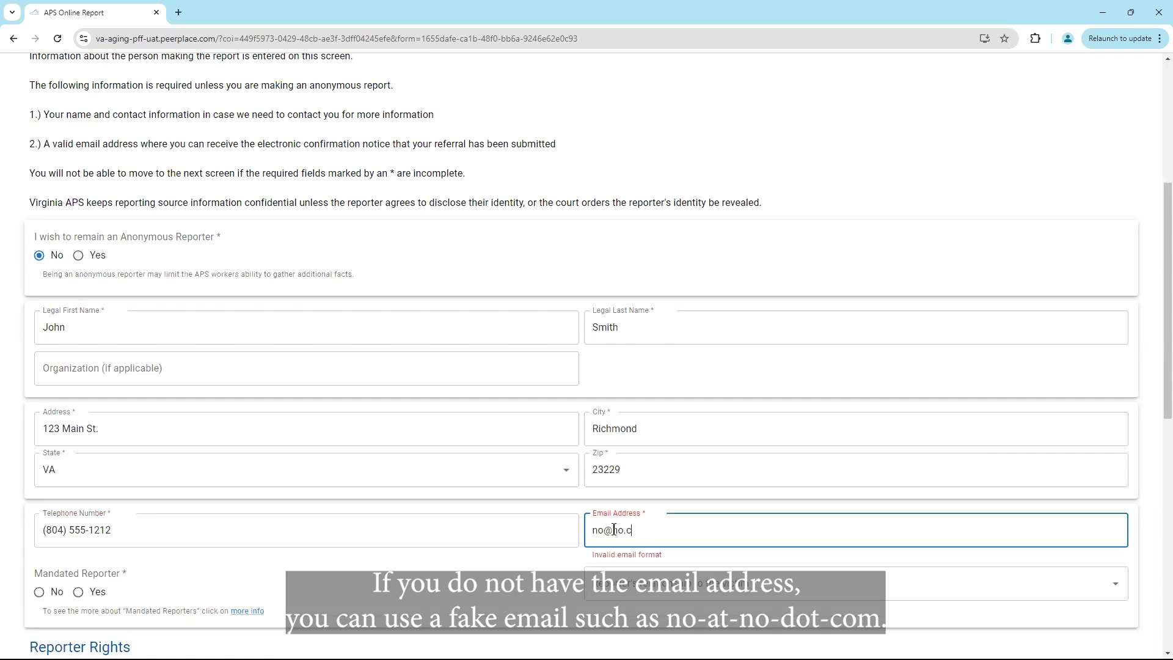
{"action": "type", "text": "om"}
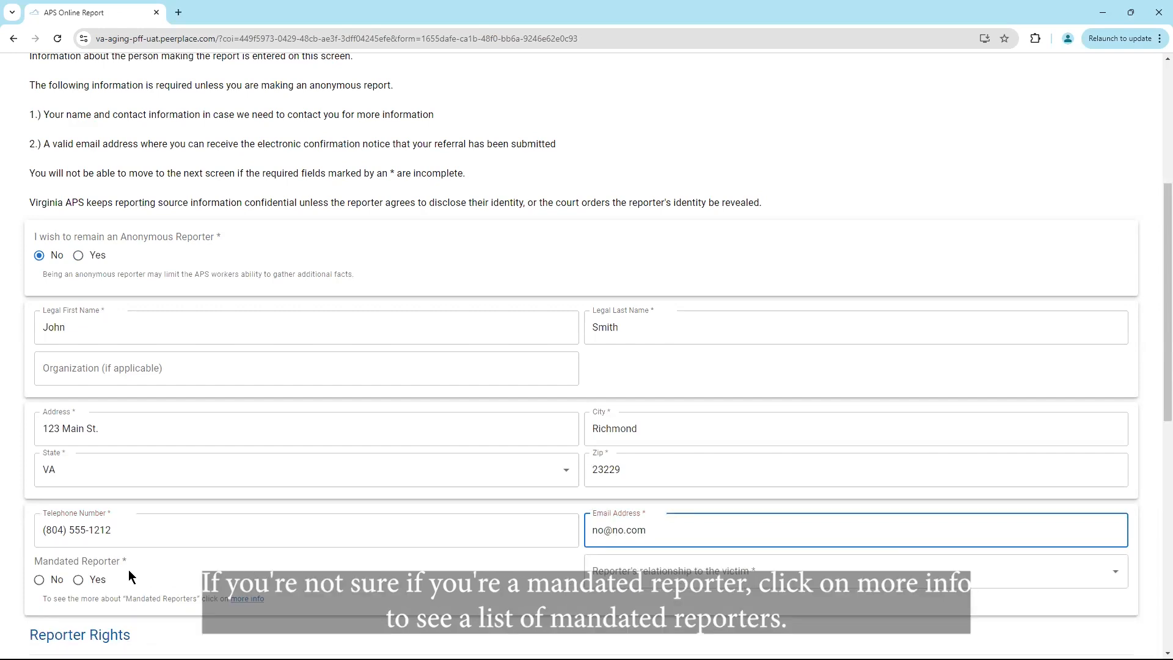
Step: Set the reporter to remain anonymous and open the additional information about mandated reporters
{"action": "left_click", "coordinate": [78, 255]}
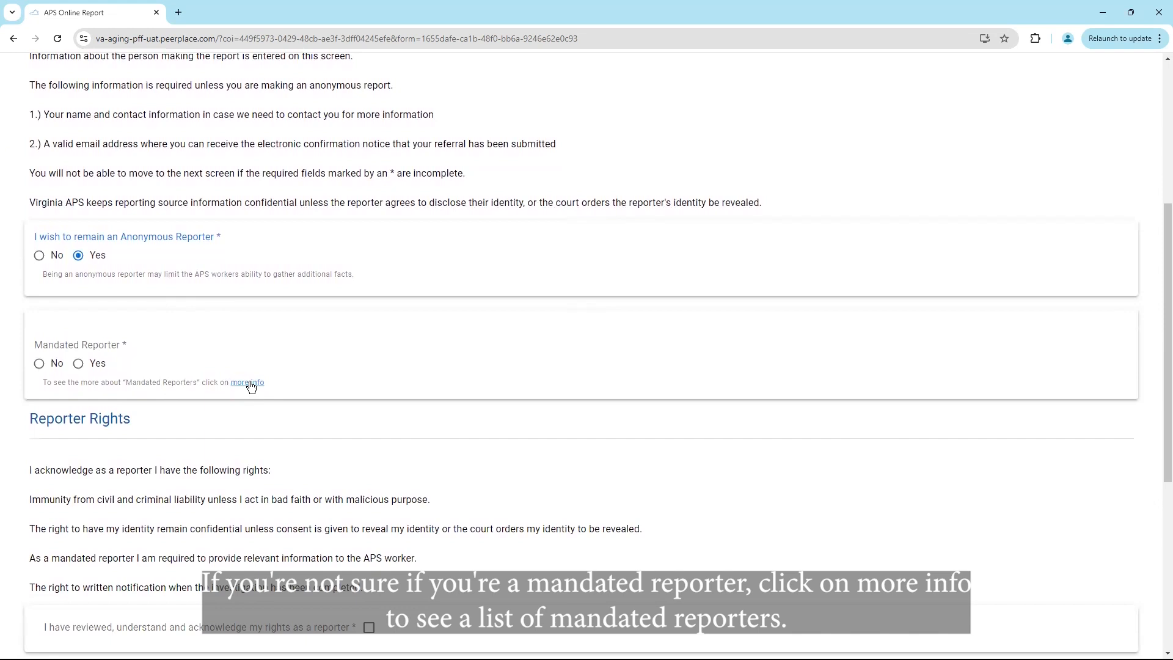
{"action": "left_click", "coordinate": [250, 383]}
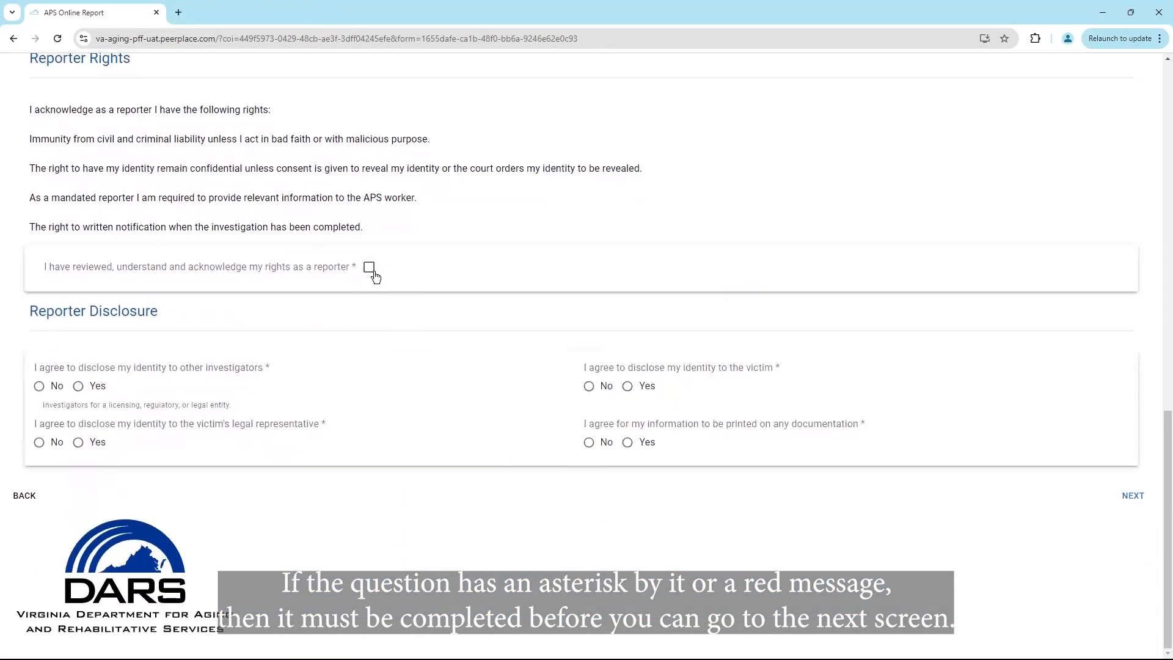
Step: Acknowledge the reporter rights, agreeing to disclose the reporter's identity to other investigators but not to the victim
{"action": "left_click", "coordinate": [372, 271]}
{"action": "left_click", "coordinate": [78, 387]}
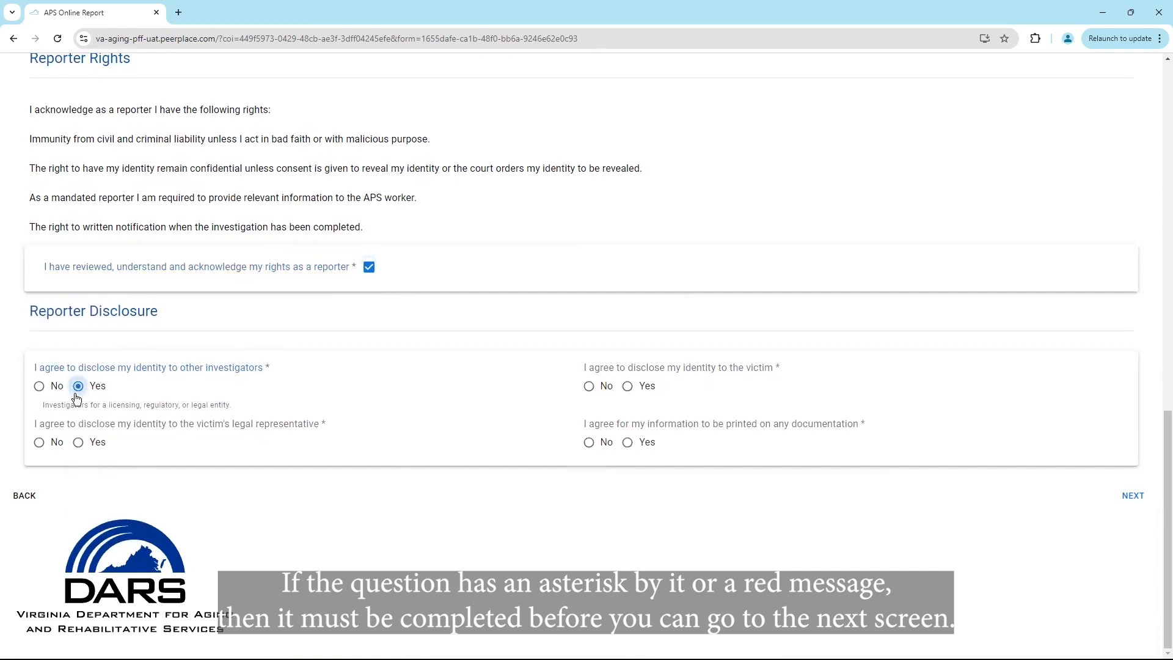
{"action": "left_click", "coordinate": [589, 387]}
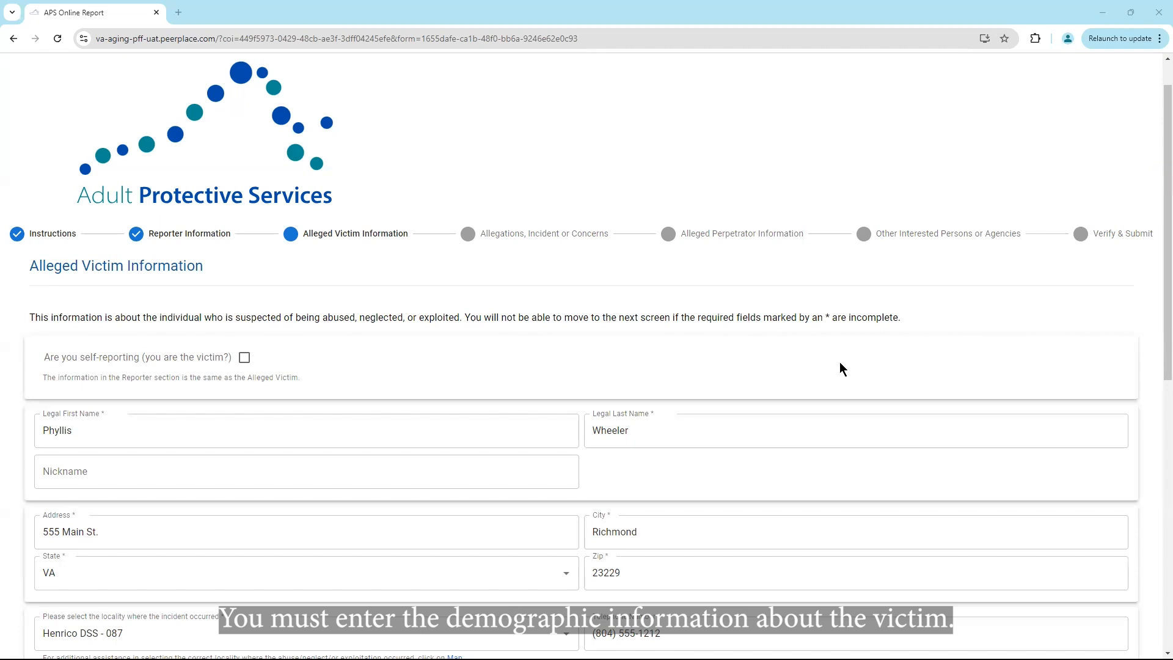
Step: Review the filled-in Alleged Victim Information and the Allegations, Incident or Concerns sections of the report
{"action": "scroll", "coordinate": [834, 366], "scroll_direction": "down", "scroll_amount": 5}
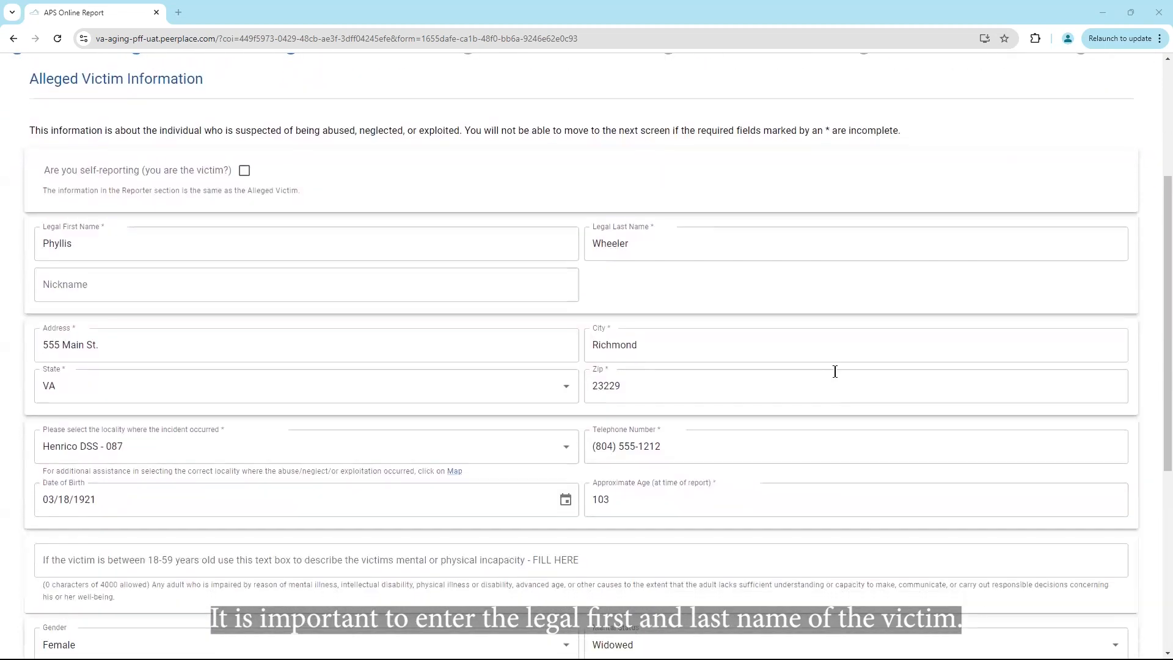
{"action": "left_click", "coordinate": [835, 372]}
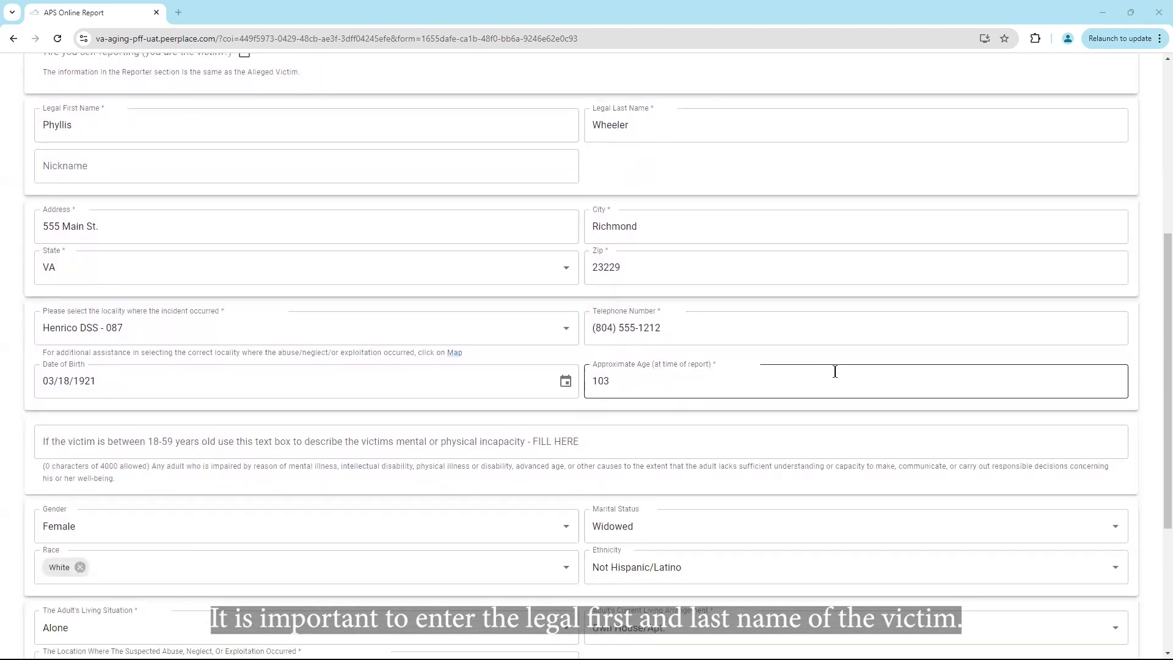
{"action": "scroll", "coordinate": [835, 372], "scroll_direction": "down", "scroll_amount": 1}
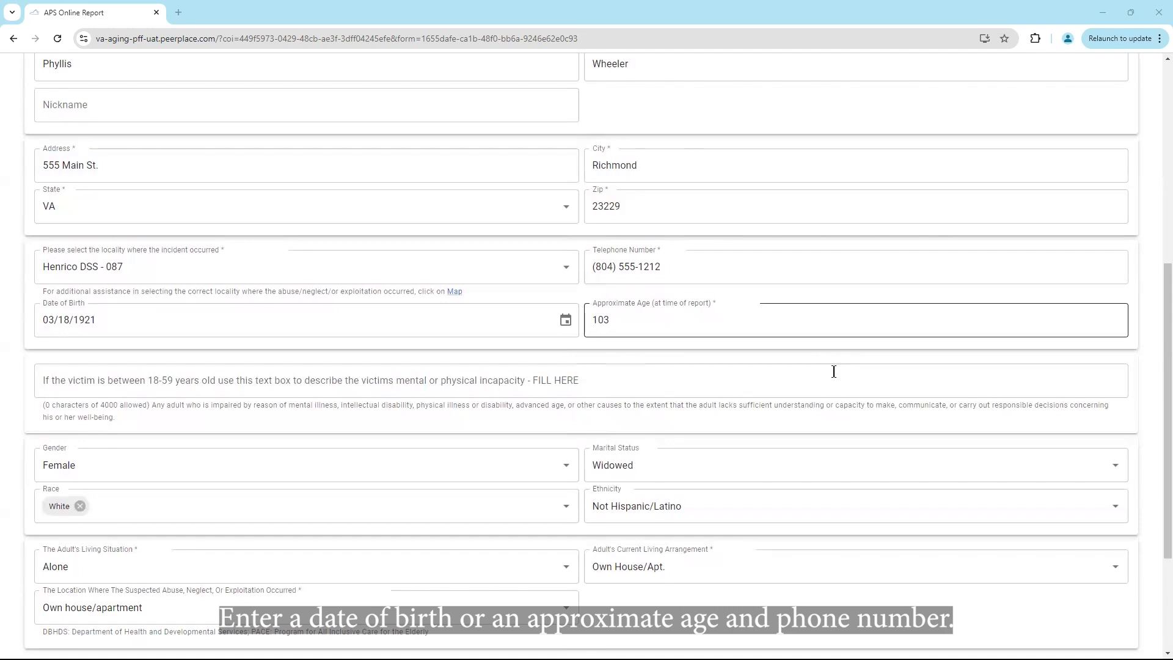
{"action": "scroll", "coordinate": [835, 372], "scroll_direction": "down", "scroll_amount": 3}
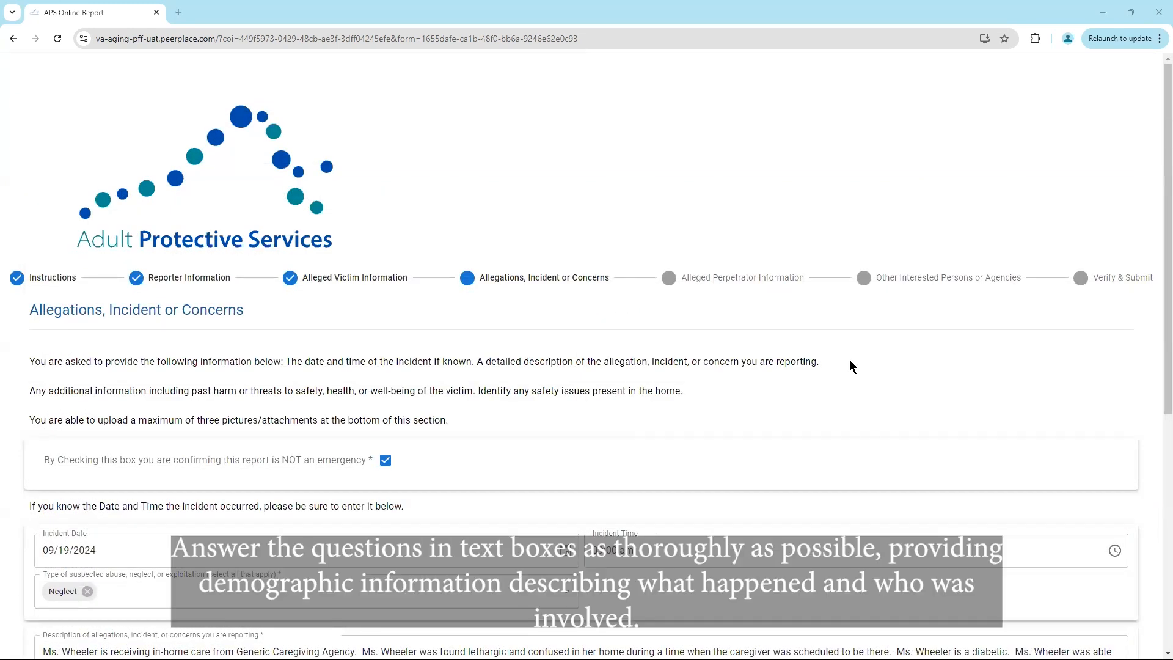
{"action": "scroll", "coordinate": [851, 360], "scroll_direction": "down", "scroll_amount": 4}
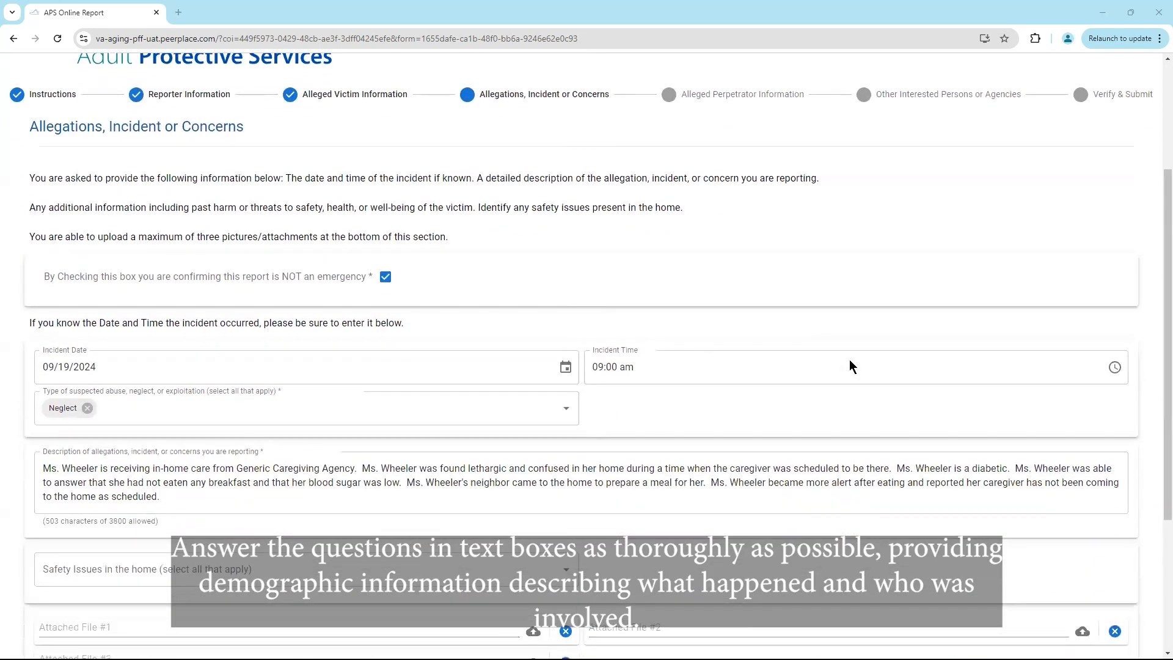
{"action": "scroll", "coordinate": [850, 361], "scroll_direction": "down", "scroll_amount": 3}
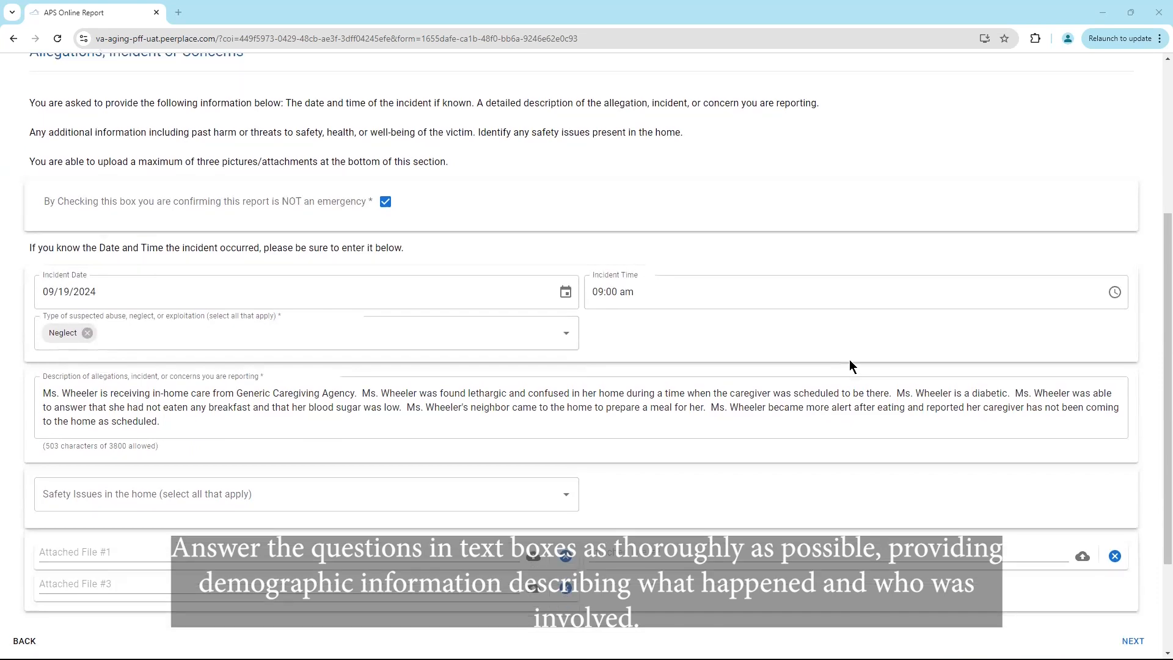
Step: Complete the alleged perpetrator's work phone number, set the approximate age to 45 and the gender to Female
{"action": "type", "text": "1111"}
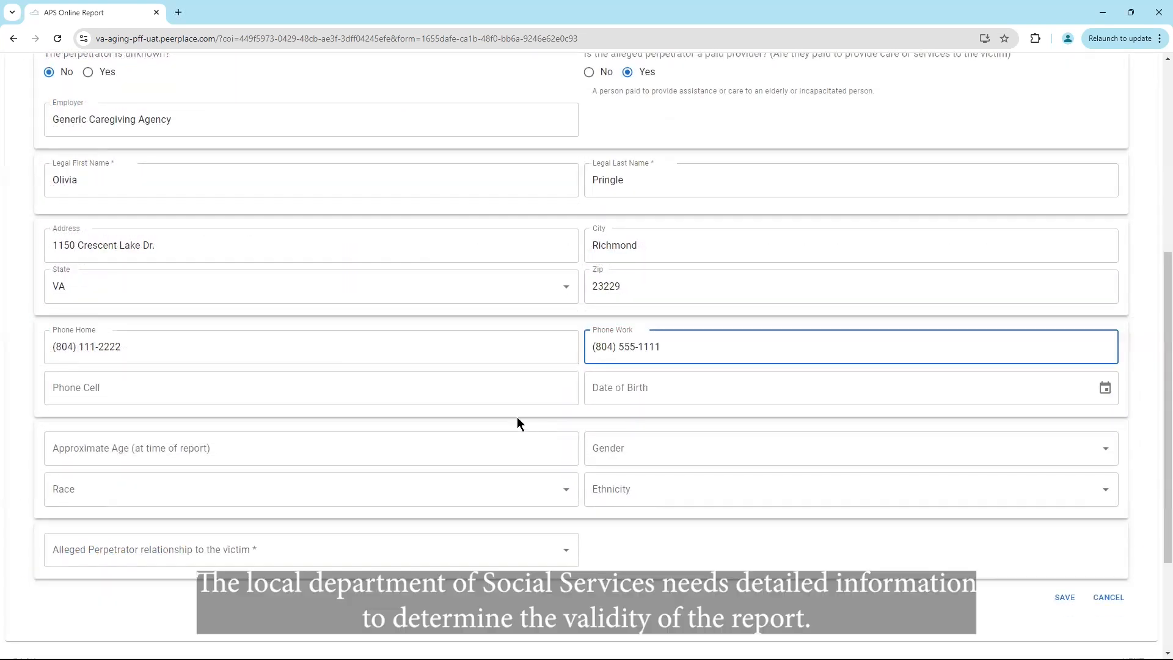
{"action": "left_click", "coordinate": [475, 445]}
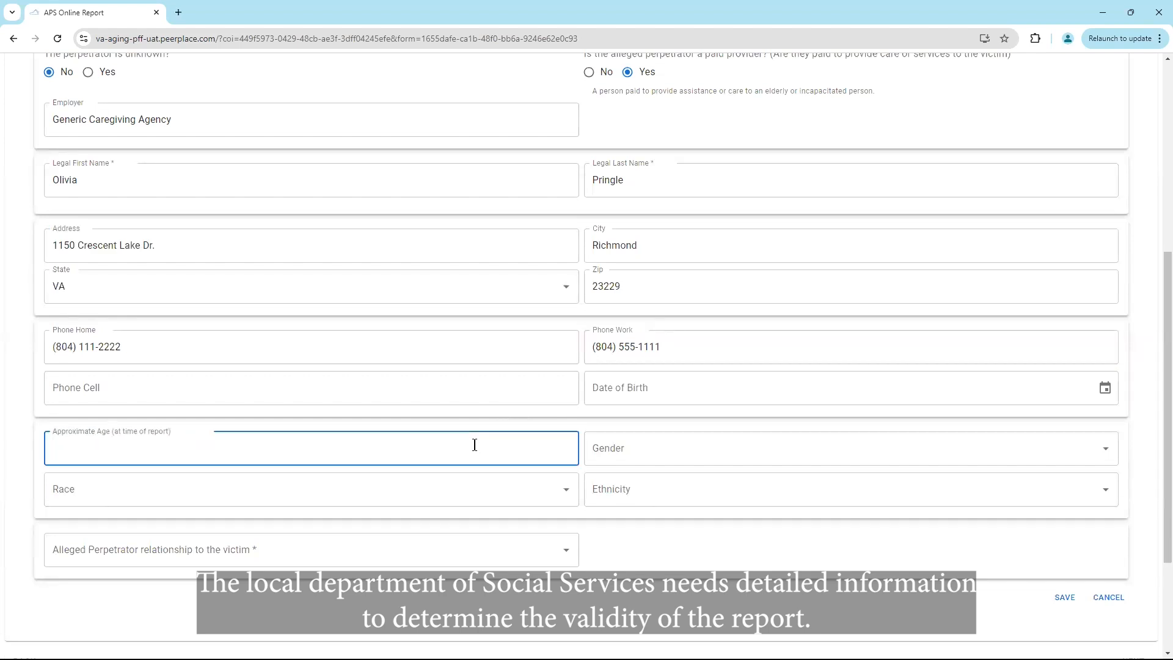
{"action": "type", "text": "45"}
{"action": "left_click", "coordinate": [646, 461]}
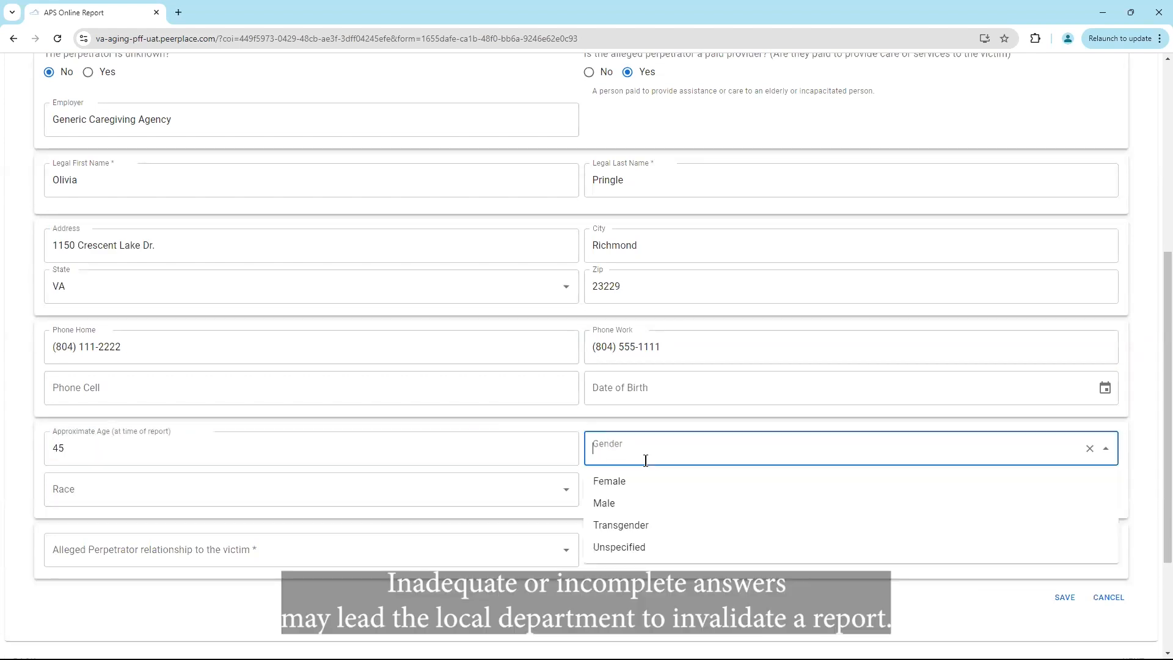
{"action": "left_click", "coordinate": [609, 481]}
{"action": "left_click", "coordinate": [456, 493]}
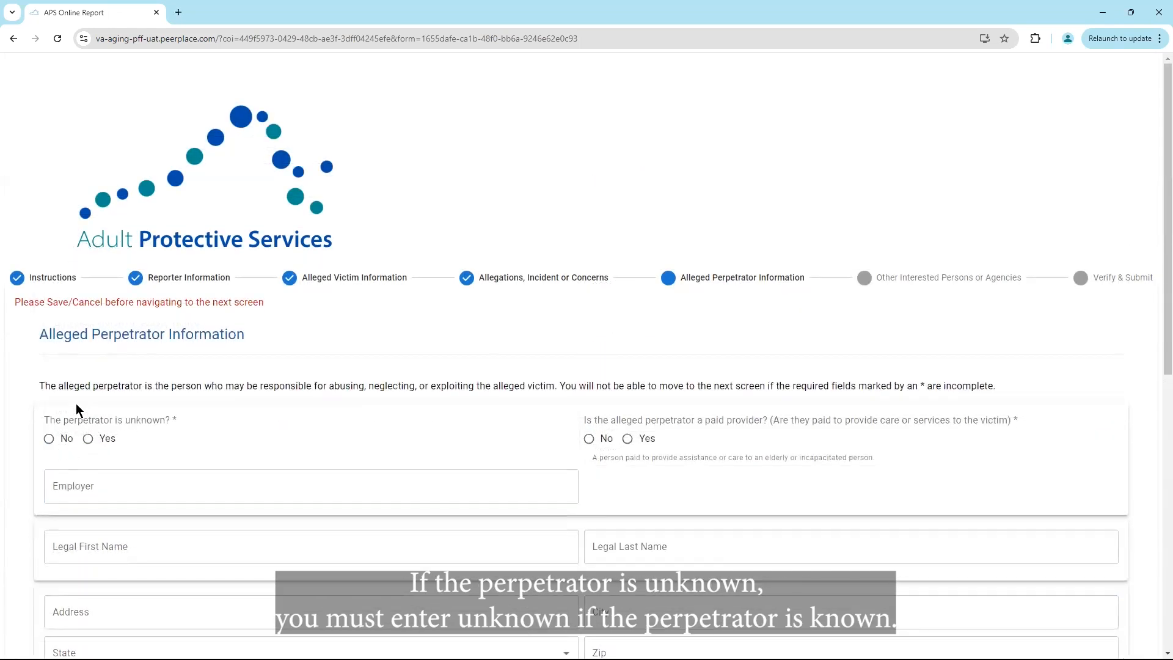
Step: Mark the alleged perpetrator as known and as a paid provider, and enter Sweet as the employer
{"action": "left_click", "coordinate": [64, 437]}
{"action": "left_click", "coordinate": [640, 444]}
{"action": "left_click", "coordinate": [475, 475]}
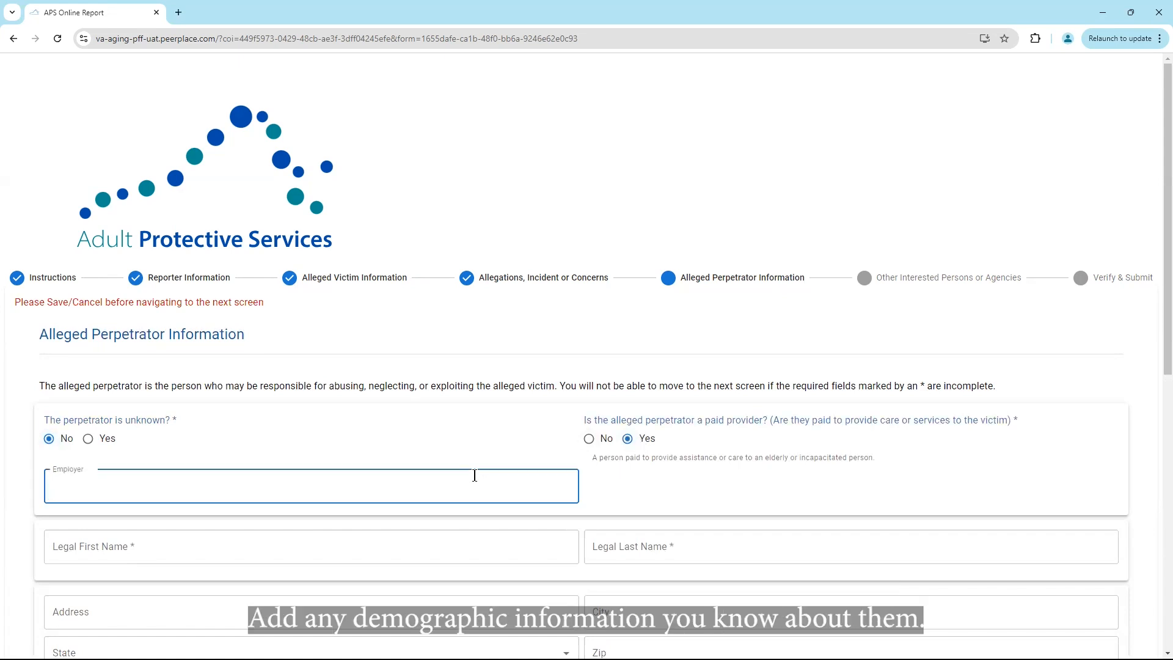
{"action": "type", "text": "Sweet"}
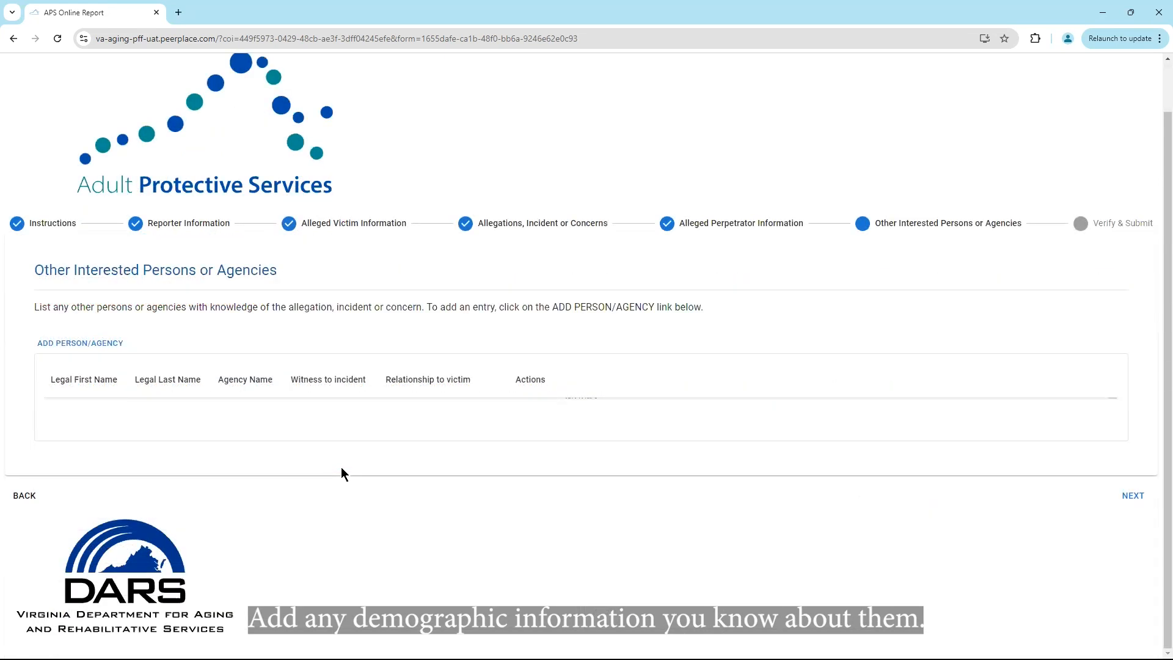
Step: Start a new person or agency entry in the Other Interested Persons or Agencies section
{"action": "left_click", "coordinate": [94, 346]}
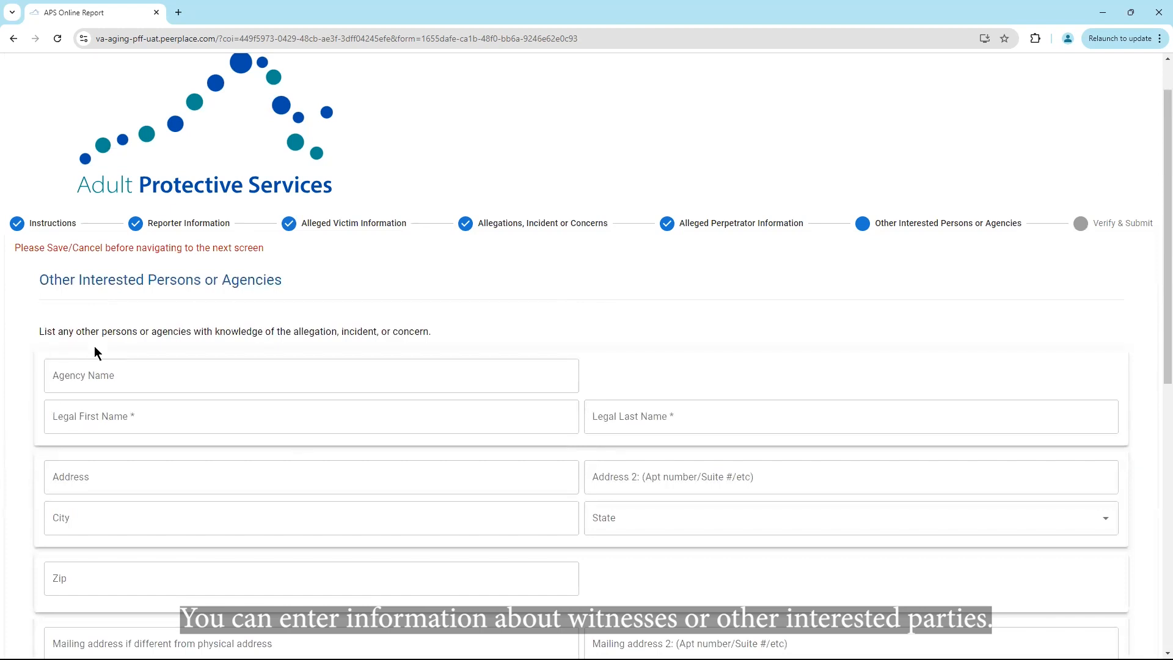
{"action": "scroll", "coordinate": [95, 346], "scroll_direction": "down", "scroll_amount": 1}
{"action": "left_click", "coordinate": [184, 355]}
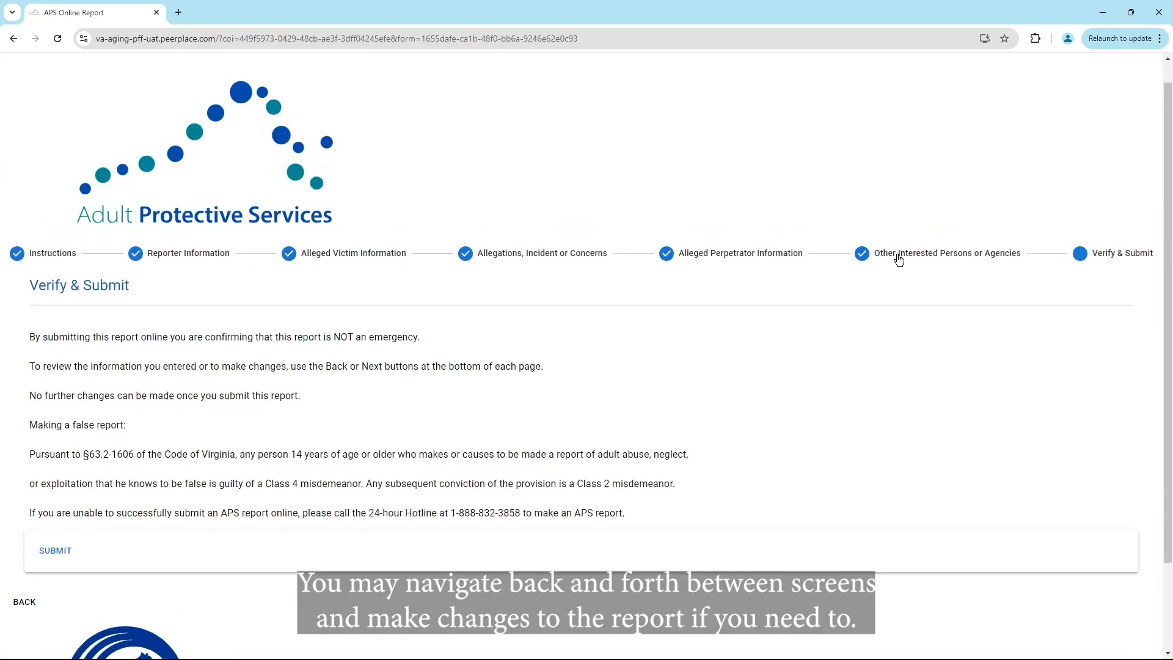
Step: Go back through the Other Interested Persons or Agencies, Alleged Perpetrator Information and Allegations sections to check their entries
{"action": "left_click", "coordinate": [899, 259]}
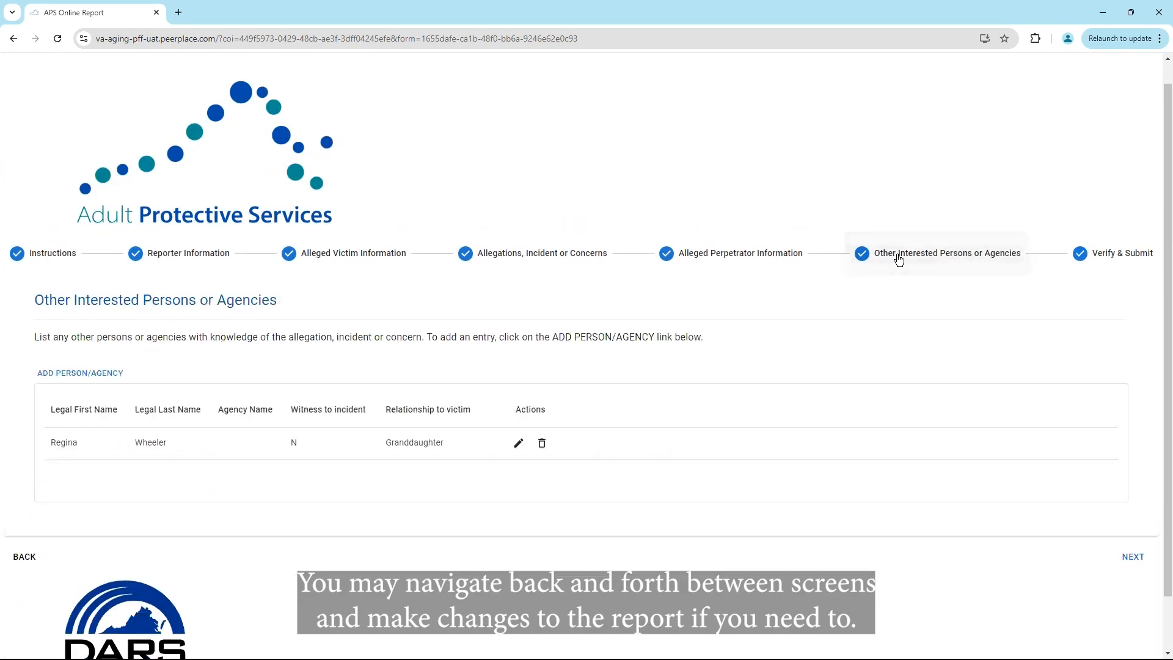
{"action": "left_click", "coordinate": [738, 261]}
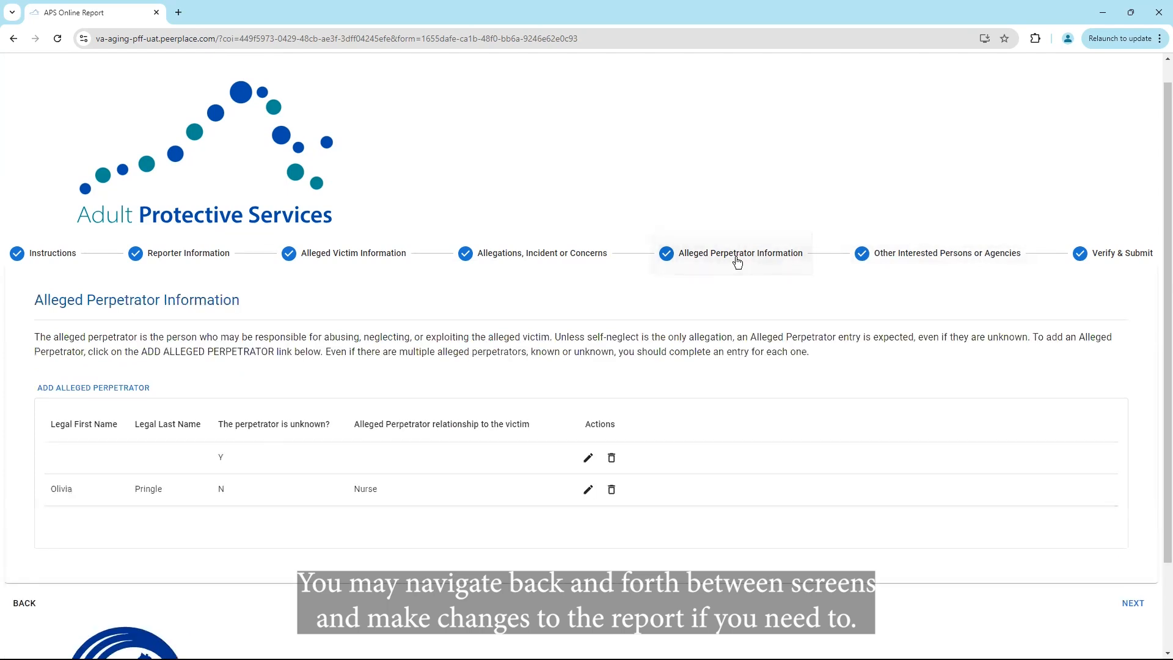
{"action": "left_click", "coordinate": [542, 259]}
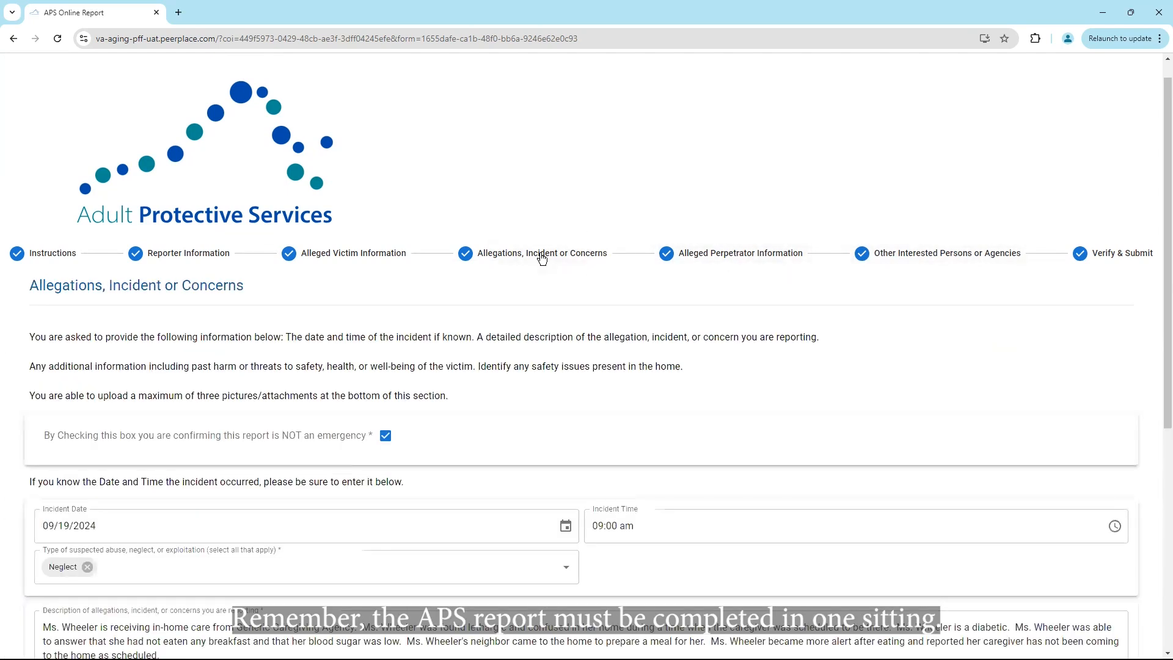
Step: Return to the Verify & Submit section and submit the APS report
{"action": "left_click", "coordinate": [1087, 263]}
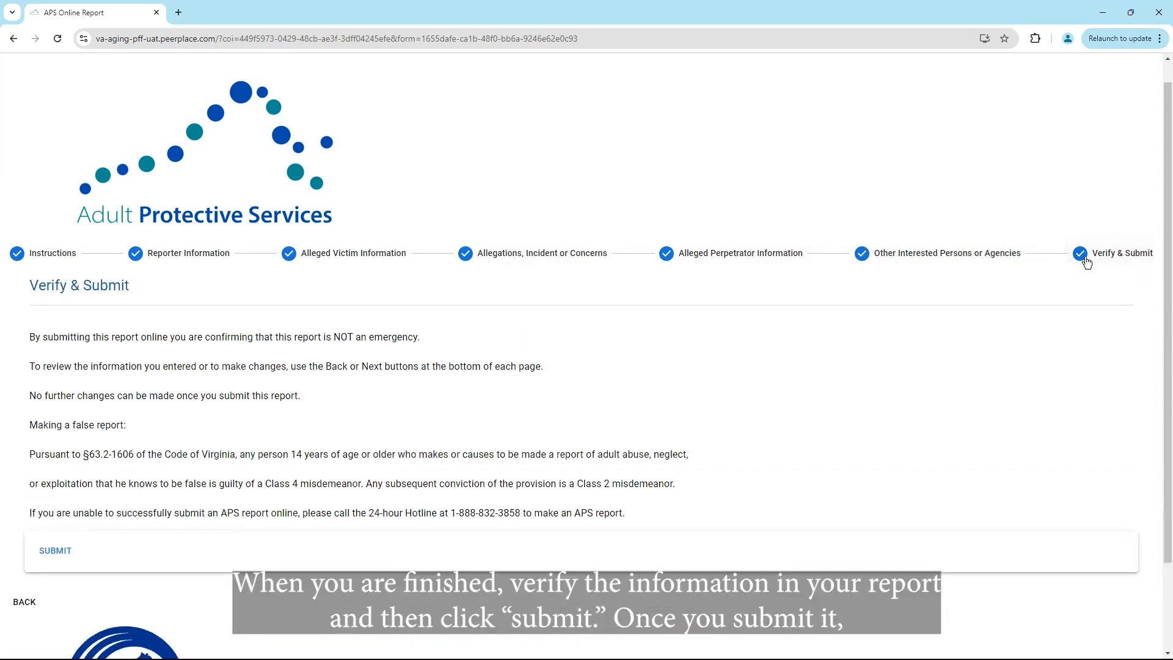
{"action": "scroll", "coordinate": [326, 335], "scroll_direction": "down", "scroll_amount": 2}
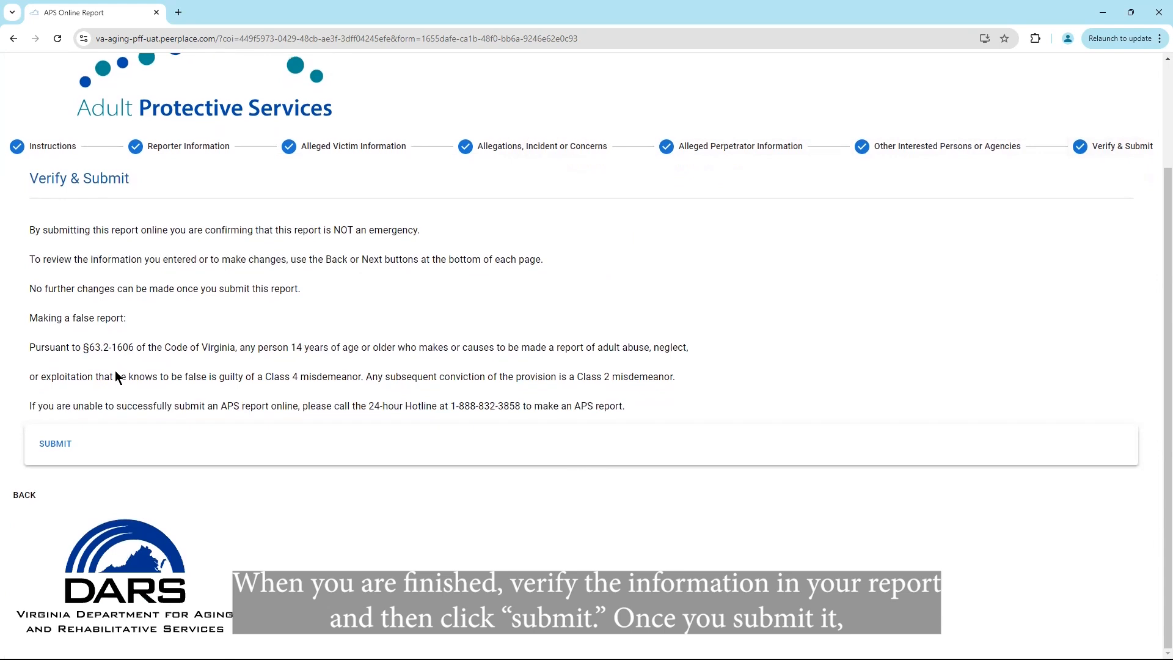
{"action": "left_click", "coordinate": [67, 445]}
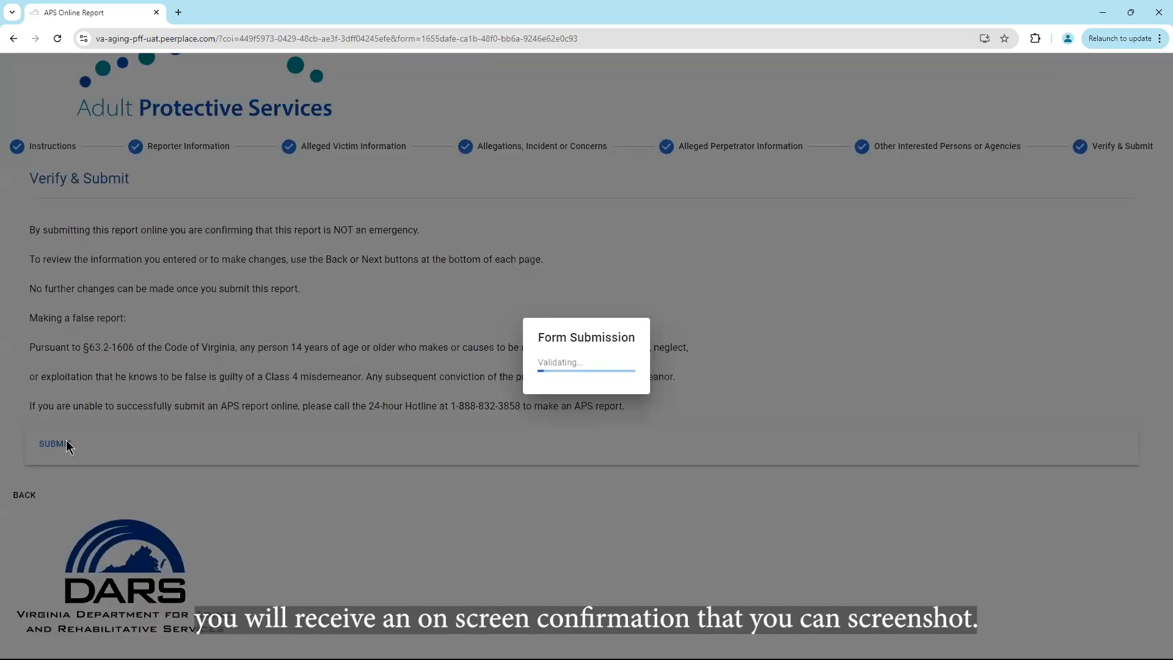